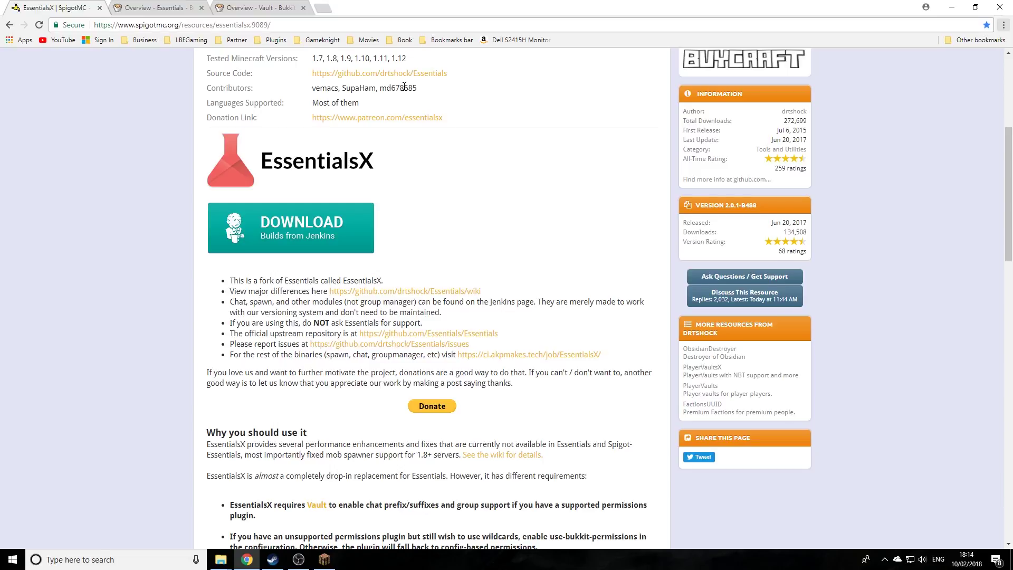
Step: Check the tested Minecraft versions listed on the EssentialsX resource page
scroll(528, 211, "up", 2)
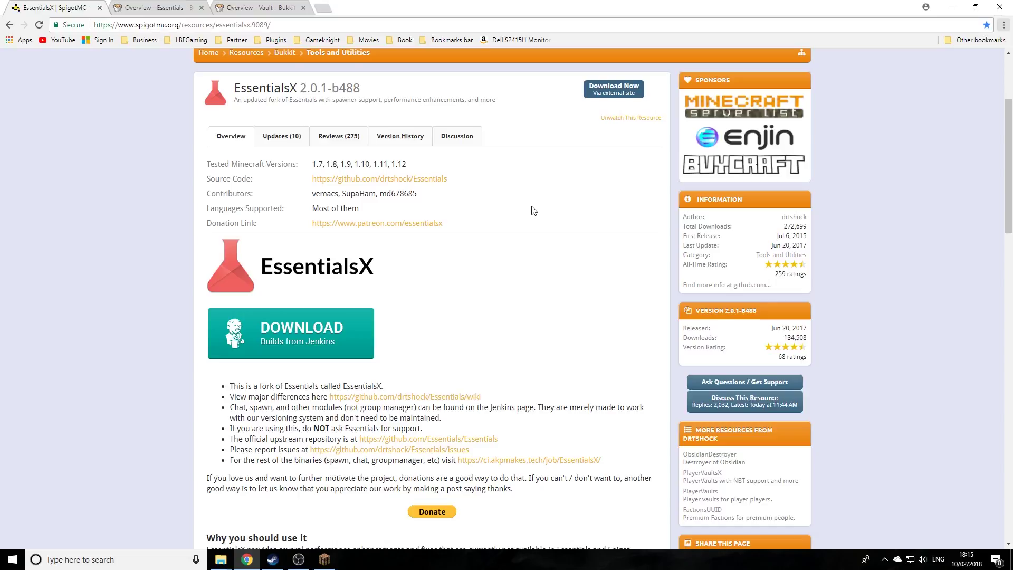
left_click(172, 7)
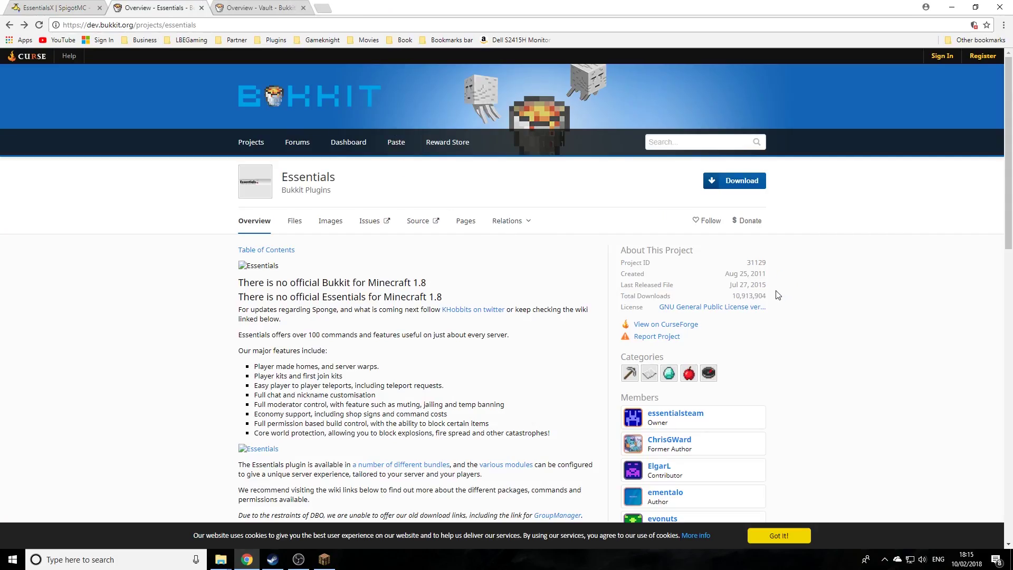
left_click(62, 5)
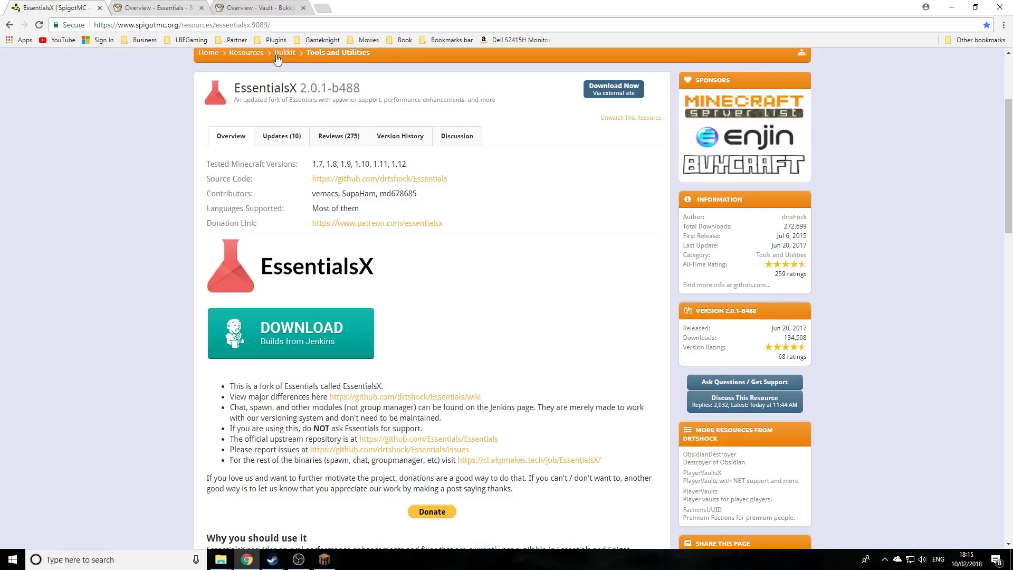
left_click_drag(428, 163, 323, 165)
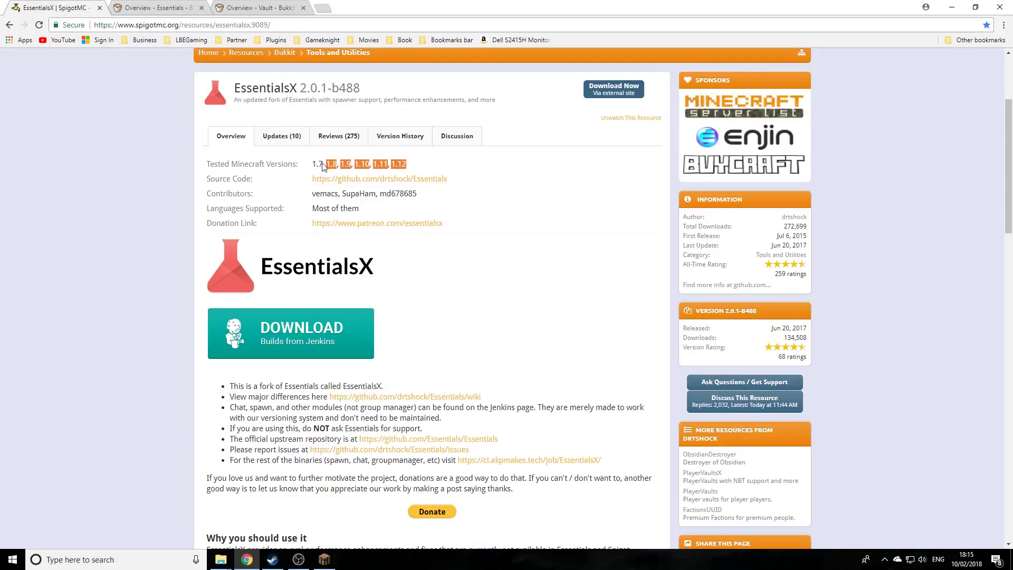
left_click(480, 176)
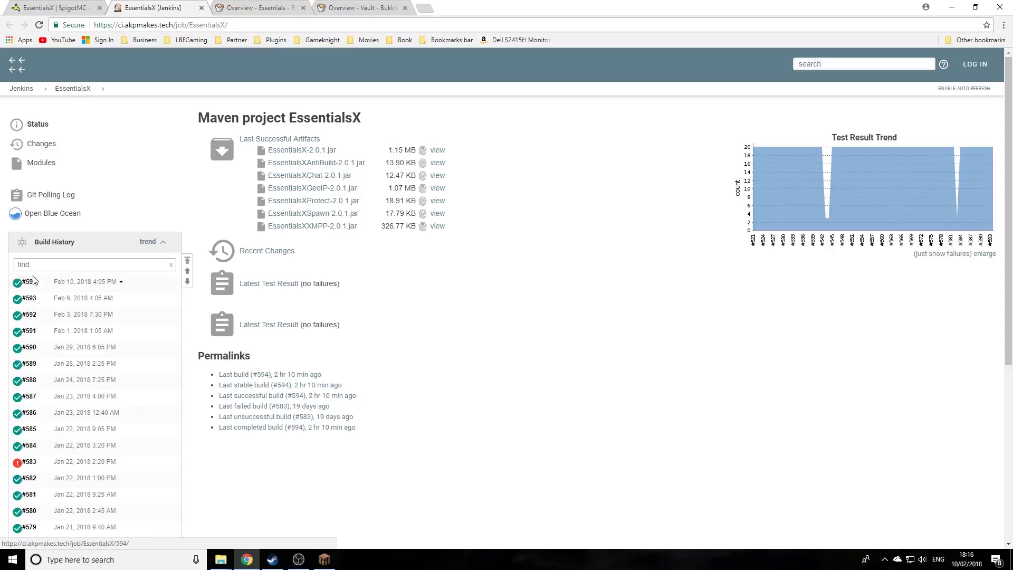
Step: Open EssentialsX build #594 from the Jenkins build history
scroll(84, 353, "down", 2)
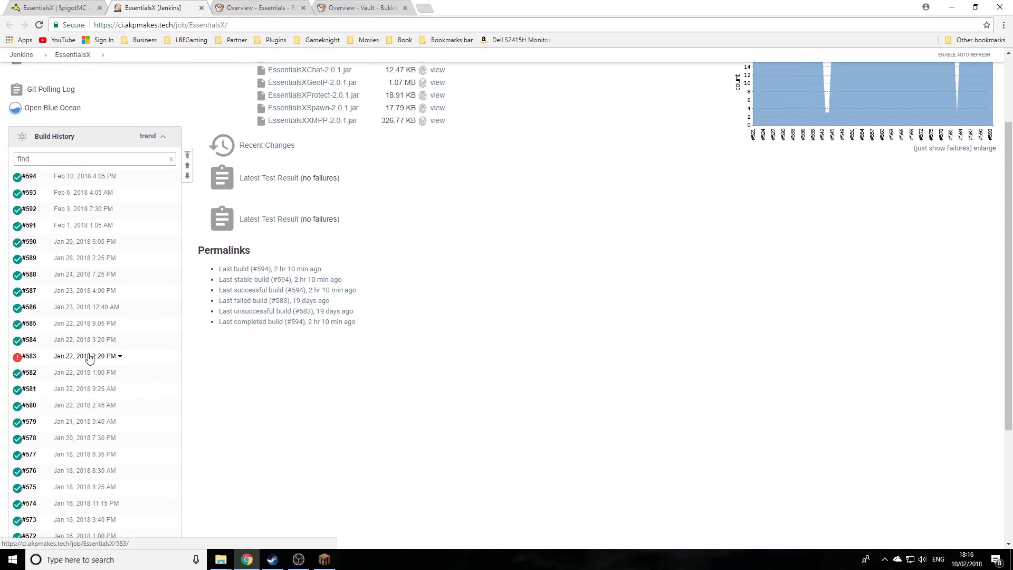
scroll(86, 349, "up", 2)
left_click(30, 283)
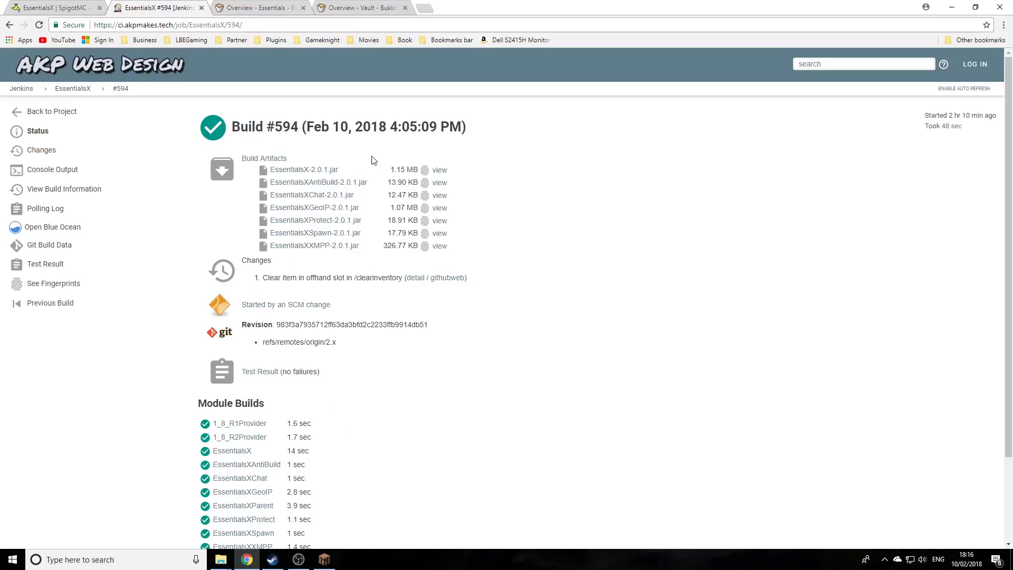
Step: Download the EssentialsX, EssentialsXChat, EssentialsXProtect and EssentialsXSpawn 2.0.1 jars
left_click(305, 170)
left_click(308, 198)
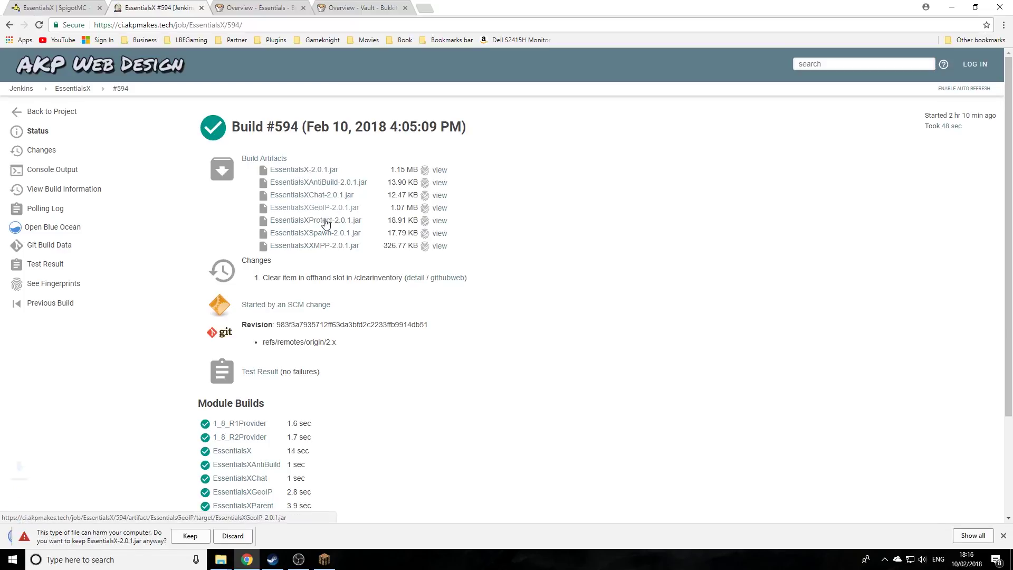
left_click(314, 224)
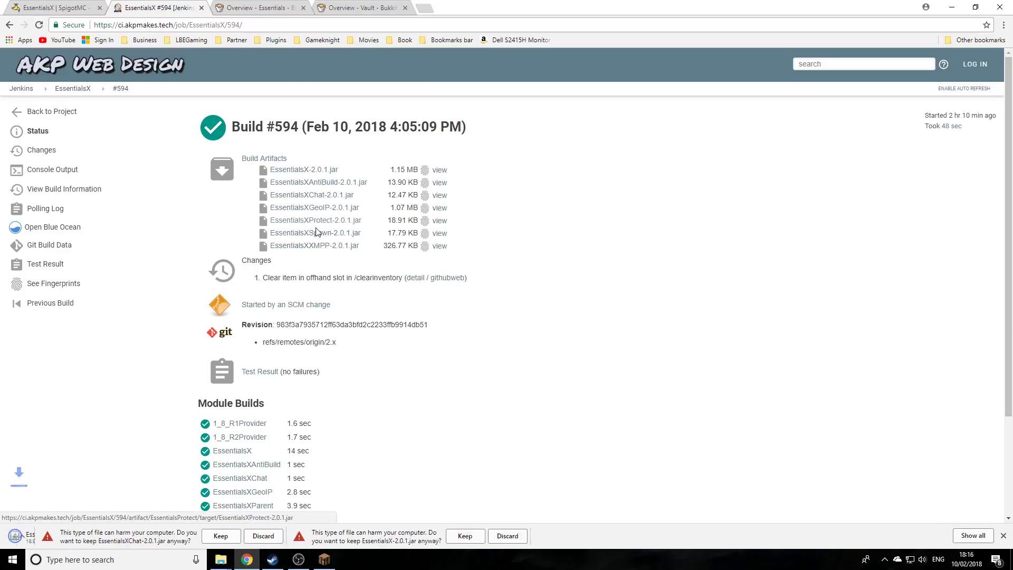
left_click(310, 234)
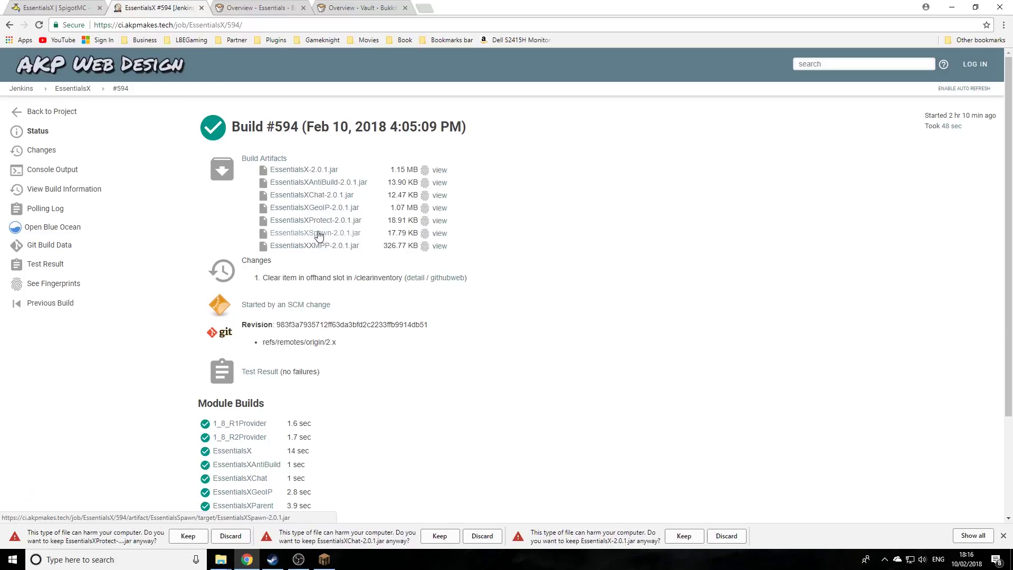
Step: Keep all four Essentials jar downloads at the download warnings
left_click(188, 536)
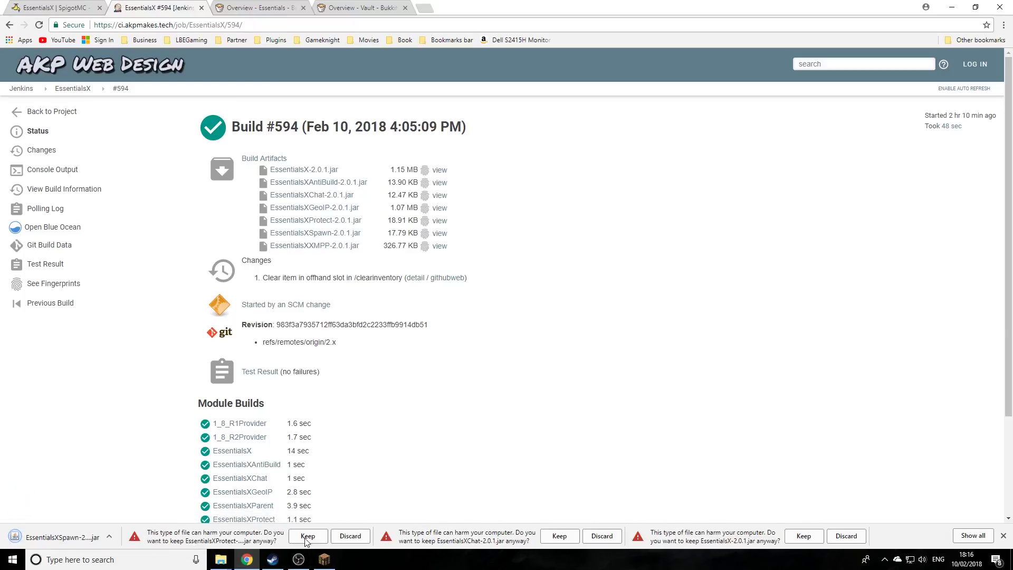
left_click(308, 536)
left_click(430, 535)
left_click(540, 536)
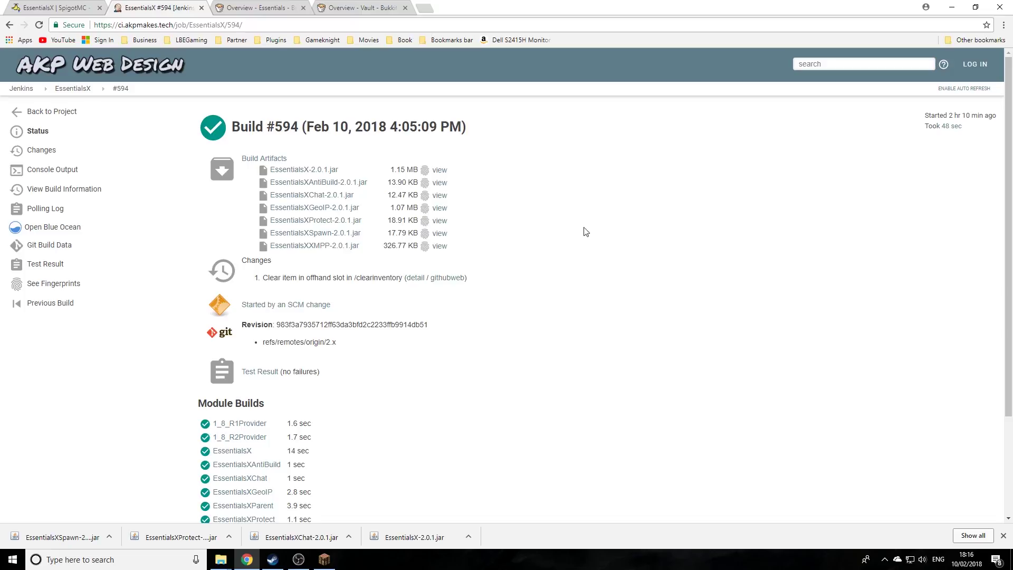
Step: Download and keep Vault.jar from the Vault BukkitDev page, then minimize Chrome
left_click(89, 6)
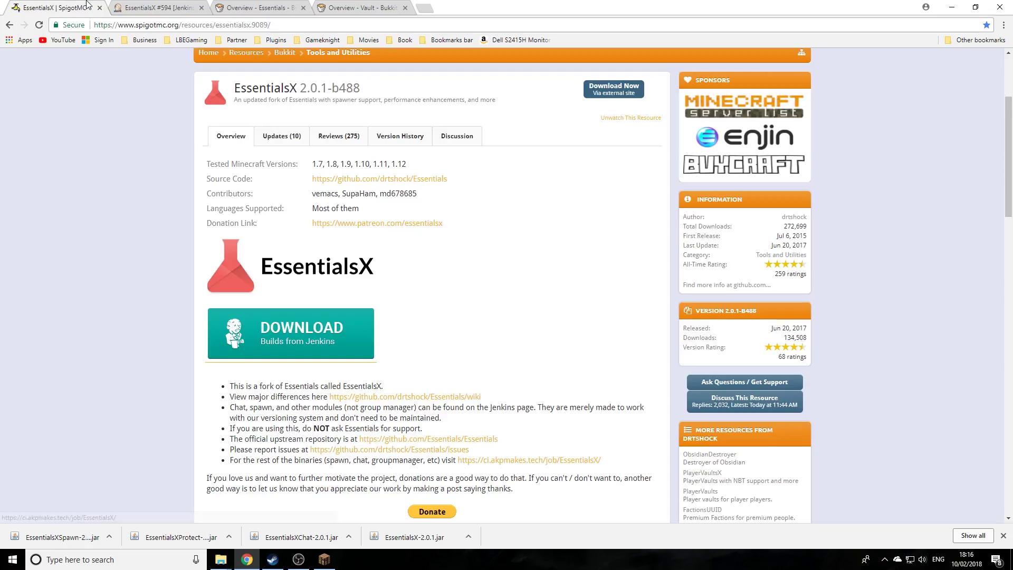
scroll(452, 320, "down", 5)
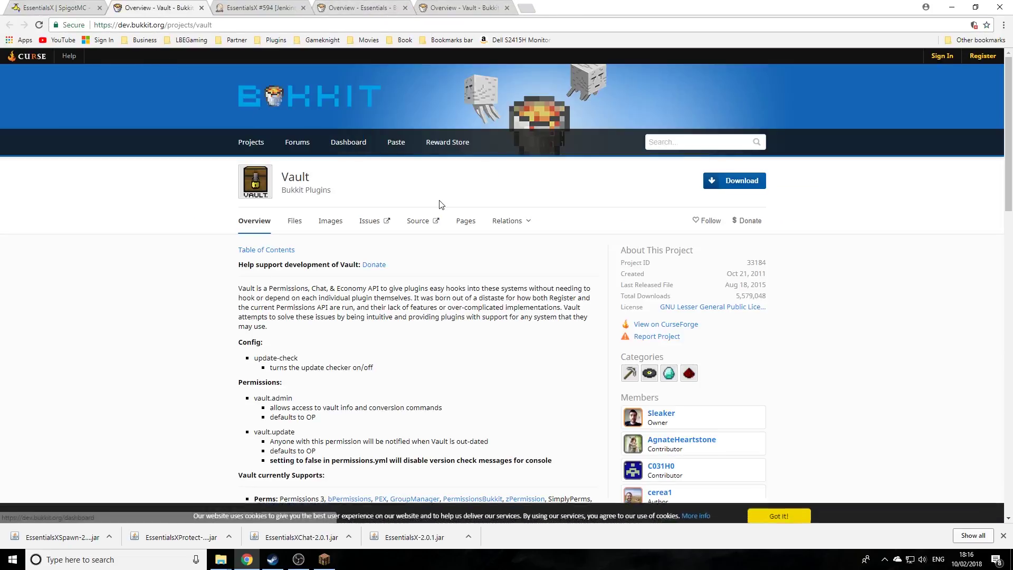
scroll(319, 369, "down", 2)
scroll(720, 192, "up", 2)
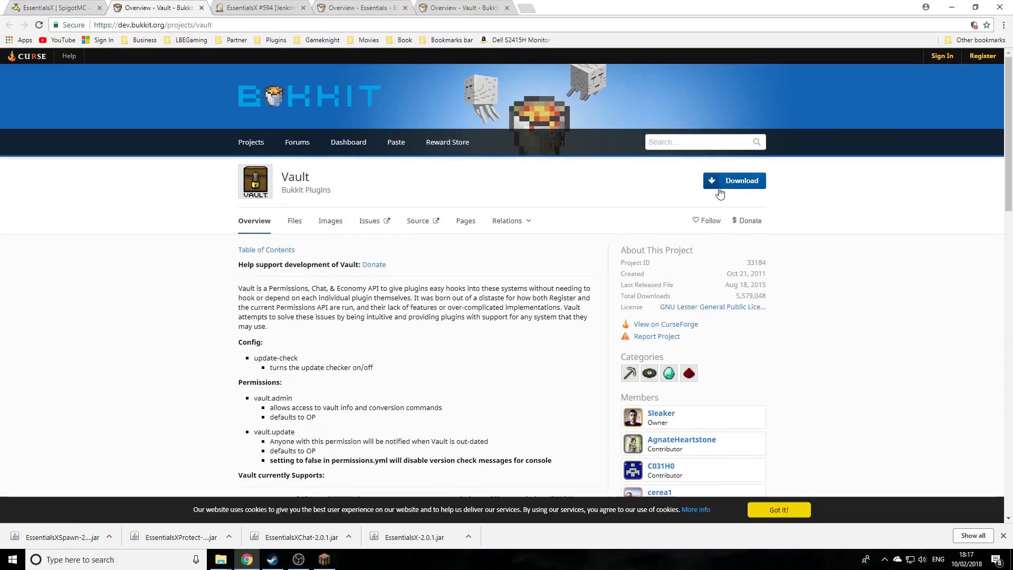
left_click(730, 187)
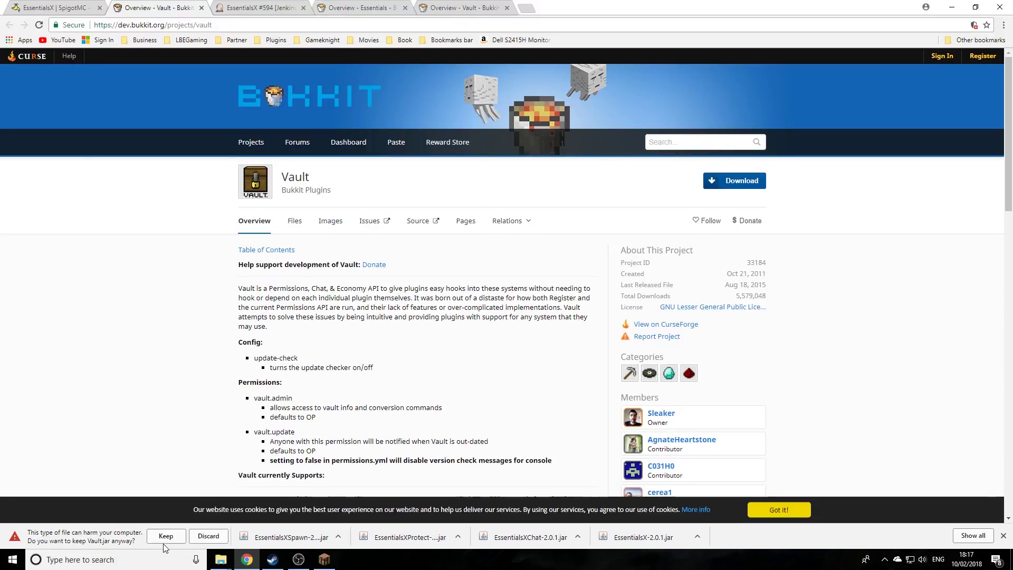
left_click(165, 536)
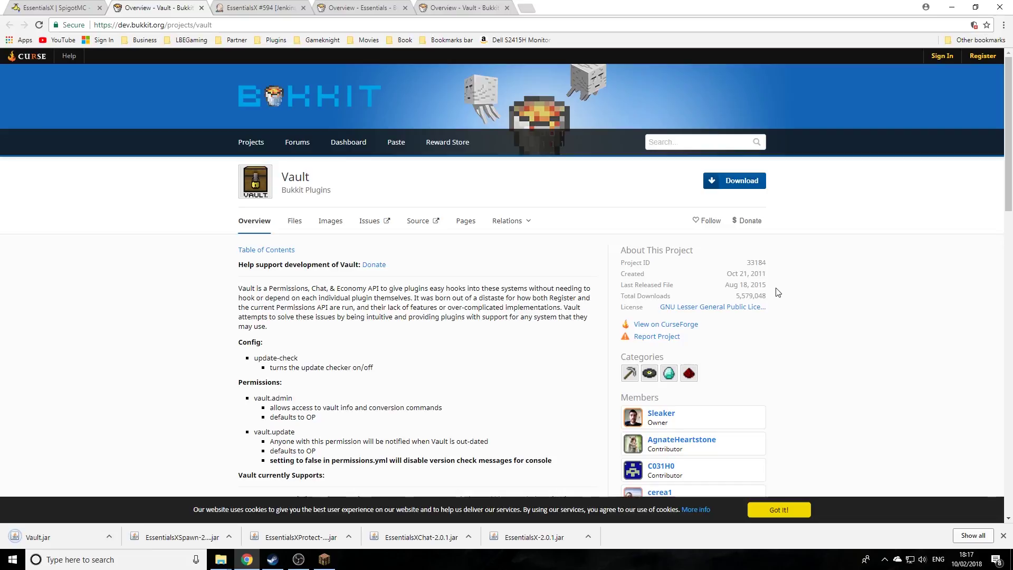
left_click(952, 6)
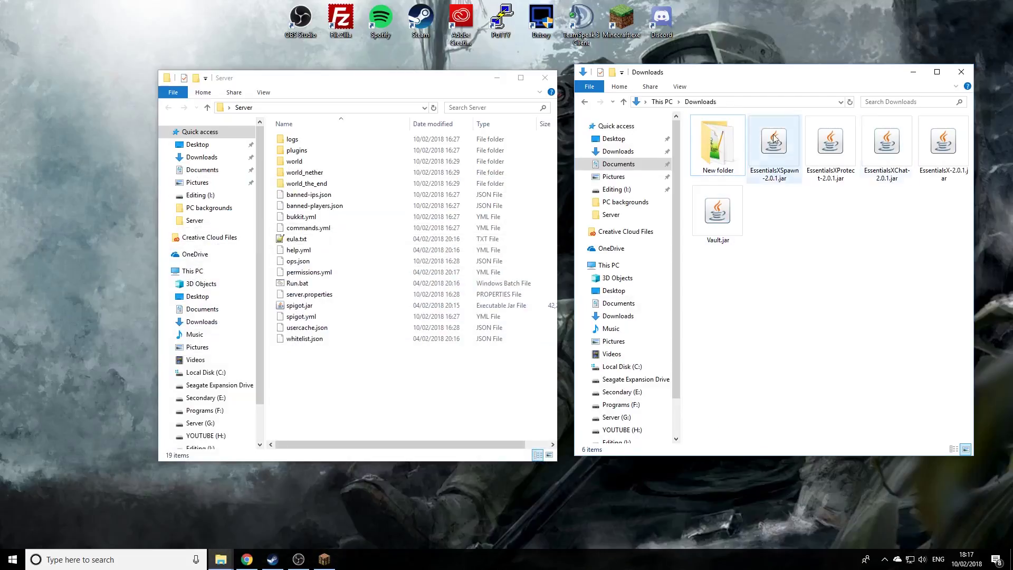
Step: Move the four EssentialsX jars and Vault.jar from Downloads into Server\plugins
left_click_drag(308, 79, 258, 69)
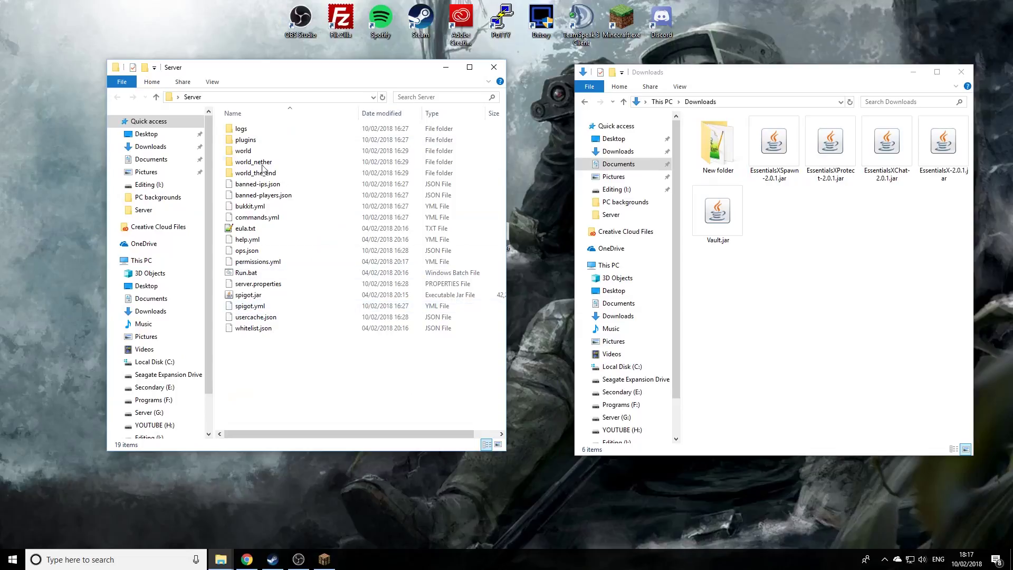
double_click(264, 142)
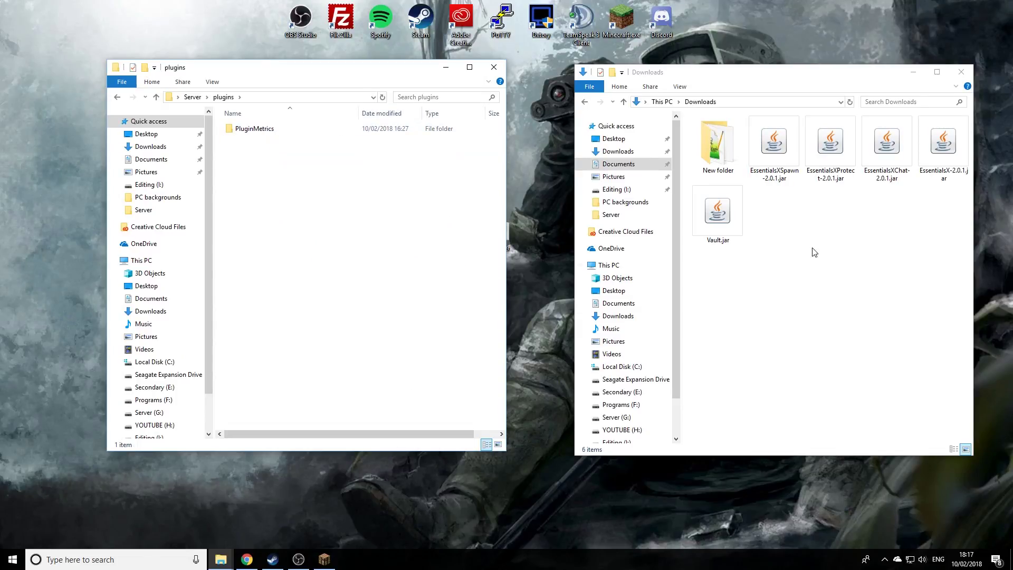
left_click(726, 214)
left_click_drag(945, 221, 316, 264)
left_click_drag(774, 142, 369, 359)
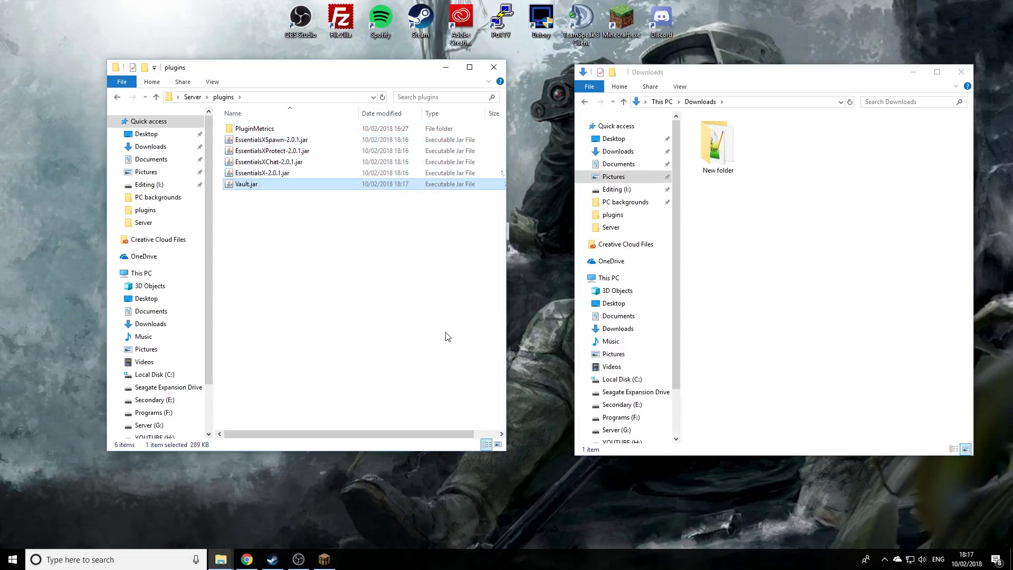
left_click(469, 72)
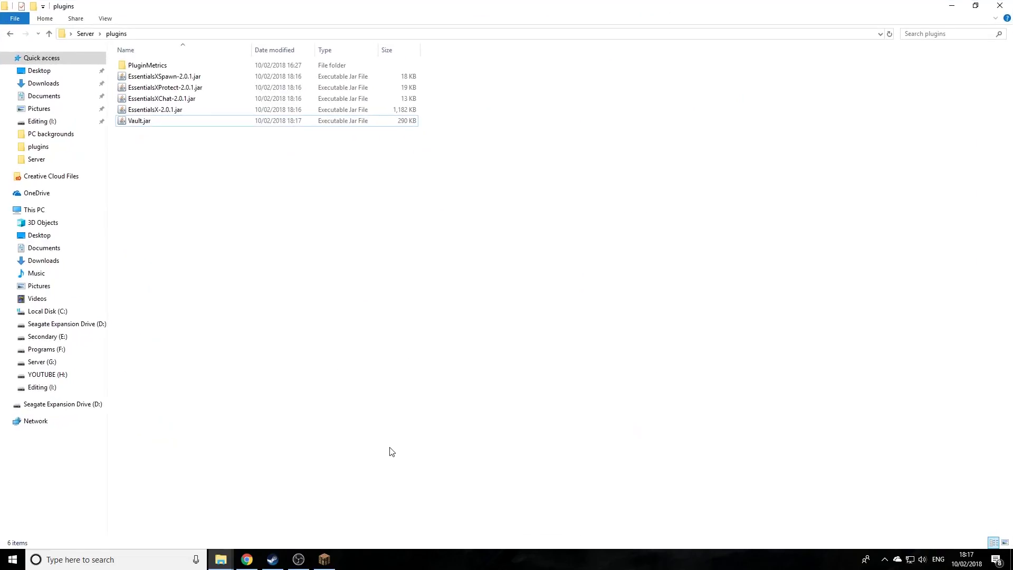
left_click(10, 34)
Step: Start the server with Run.bat, then view the generated Essentials and Vault folders in plugins
double_click(147, 211)
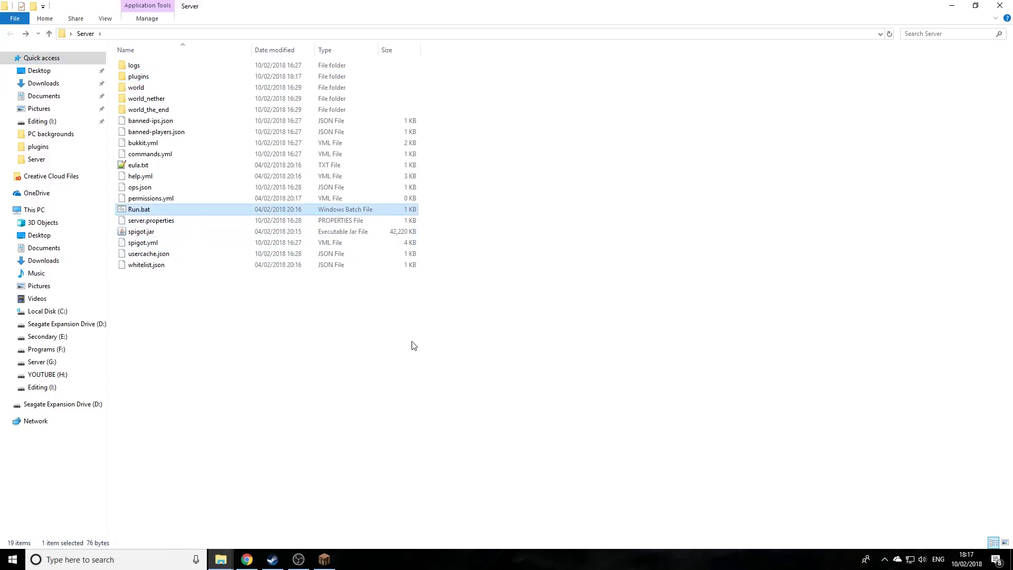
left_click_drag(252, 136, 357, 64)
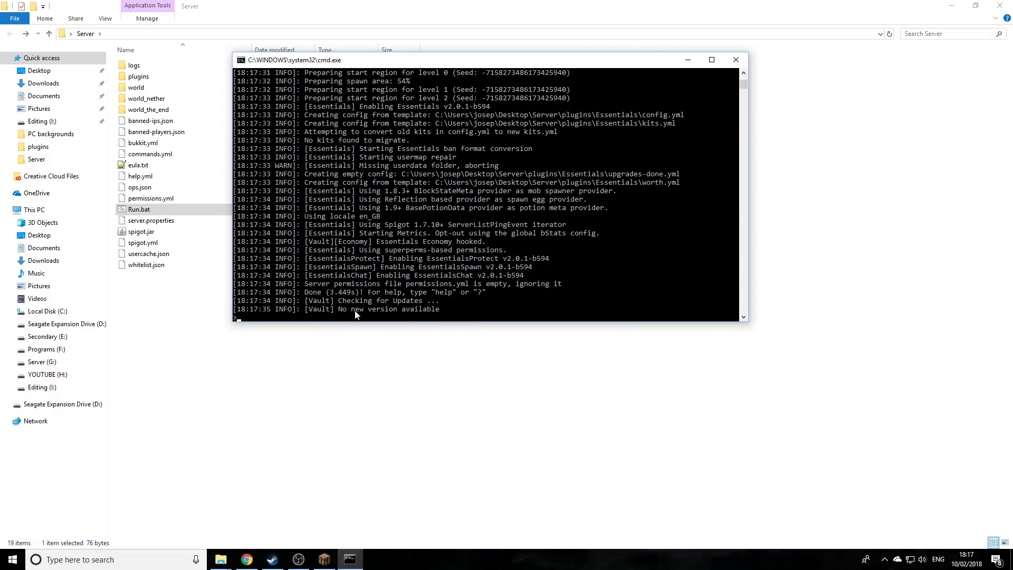
type("f")
left_click(153, 350)
double_click(150, 77)
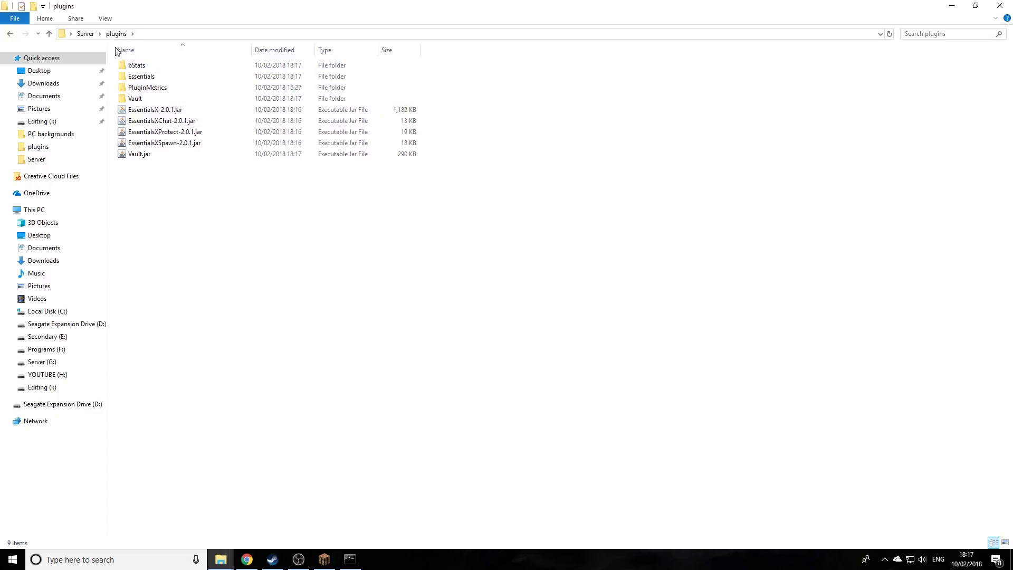
double_click(145, 79)
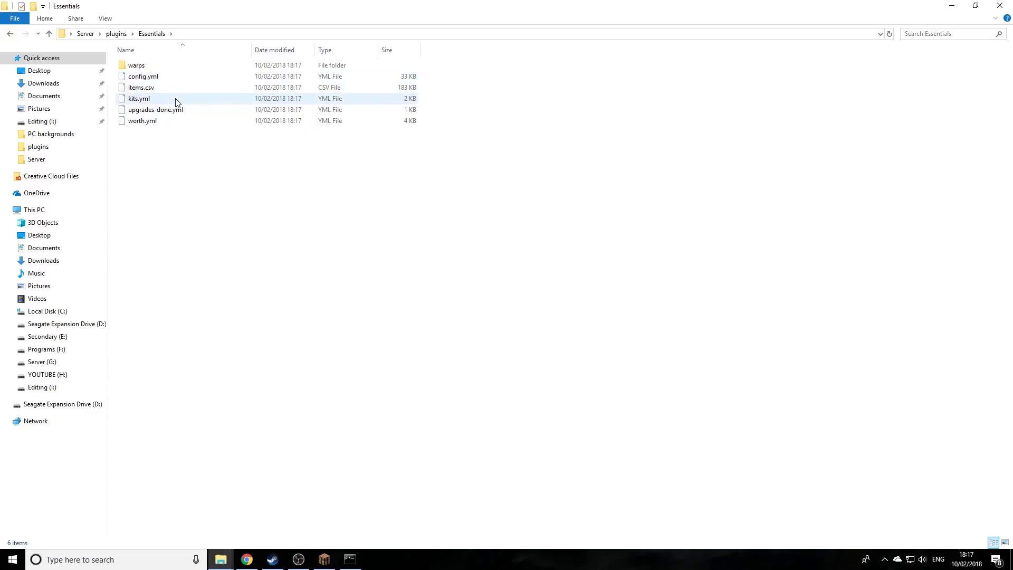
double_click(177, 66)
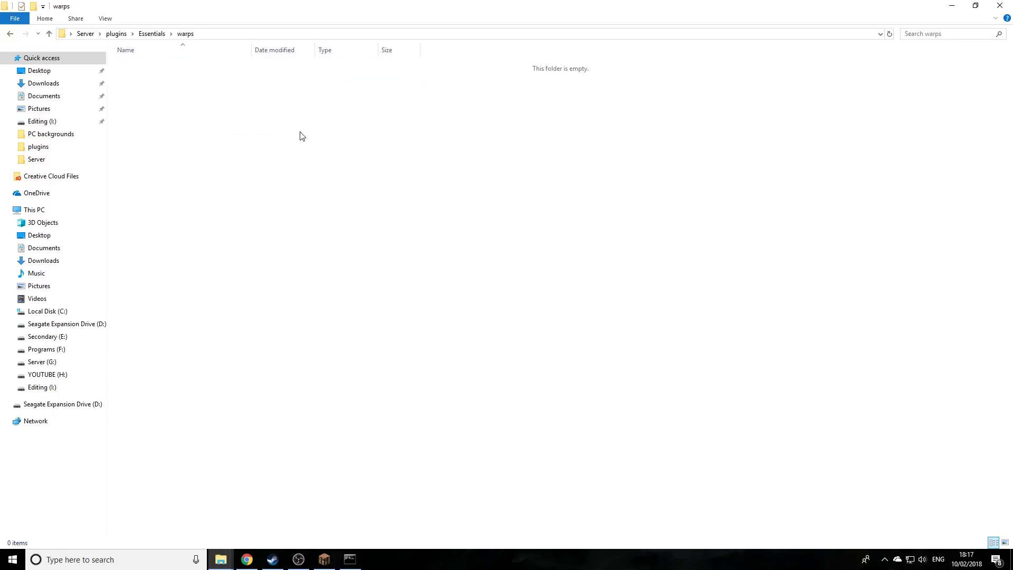
left_click(10, 33)
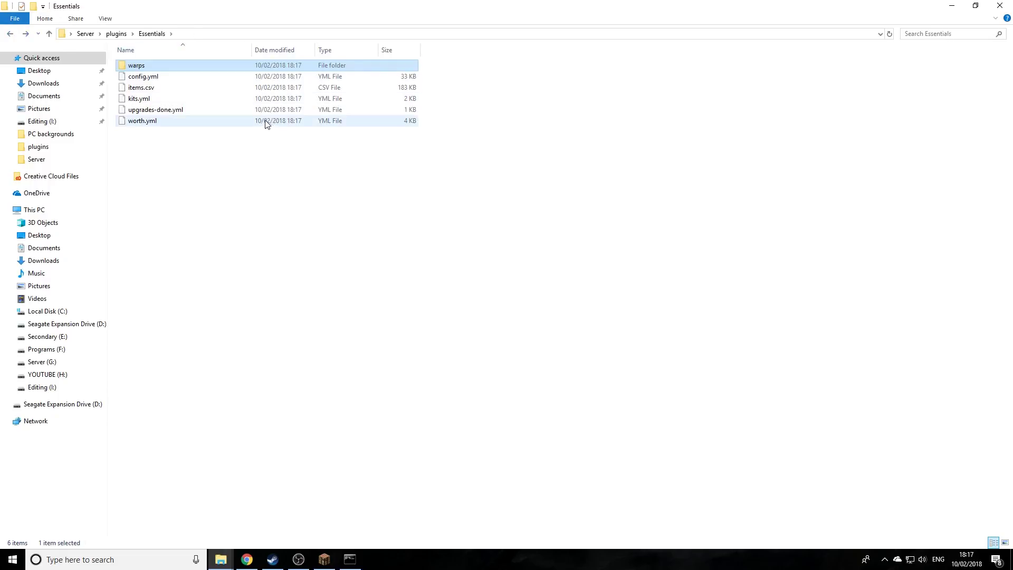
key("alt+Left")
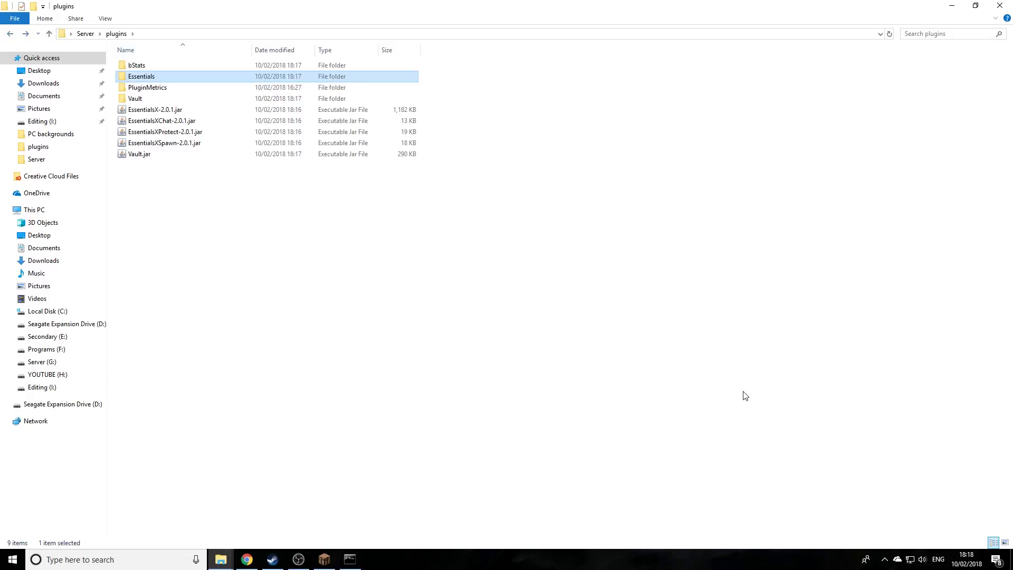
left_click(745, 396)
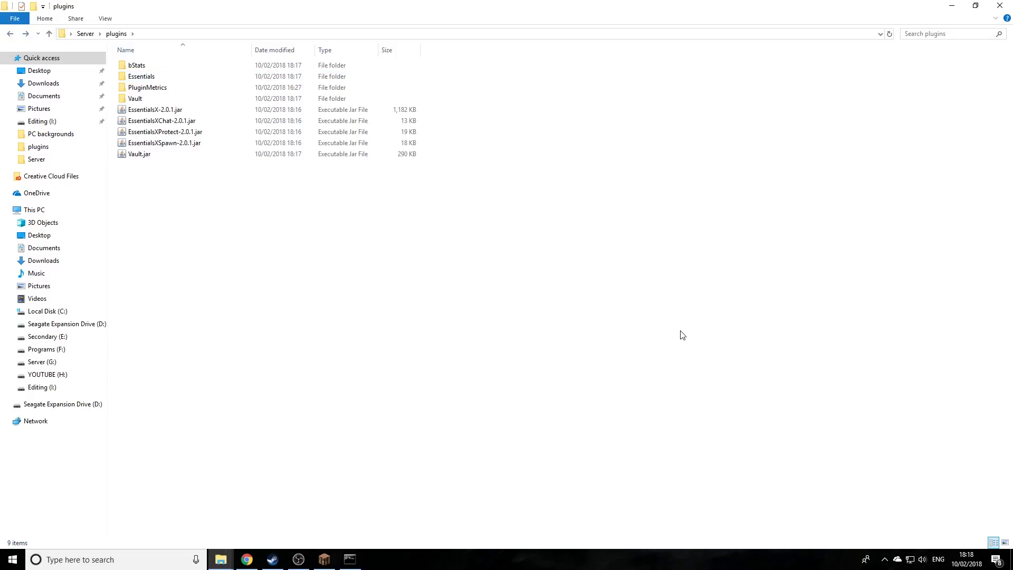